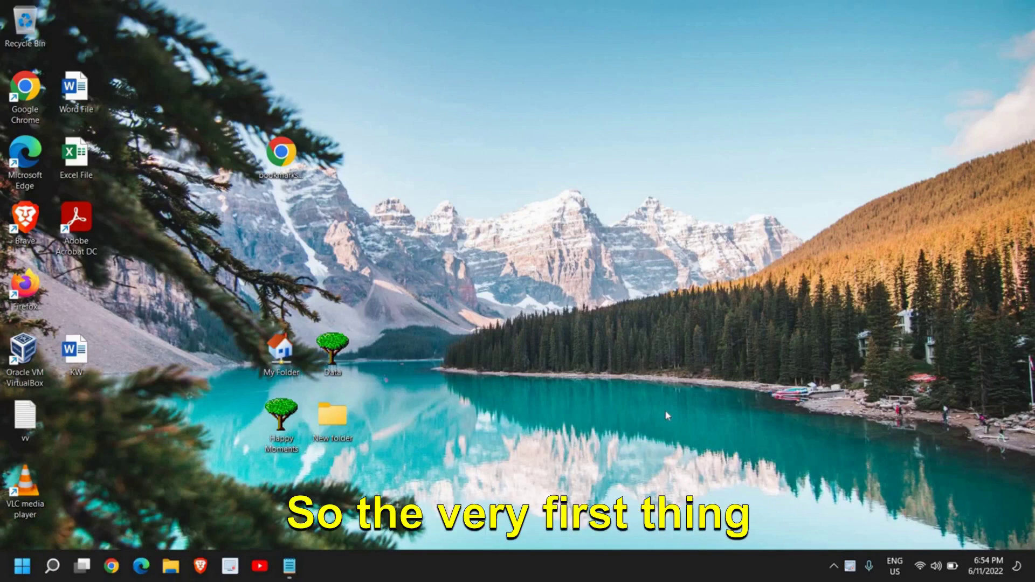
# Search Windows for 'file' and launch File Explorer from the results.
pyautogui.click(51, 573)
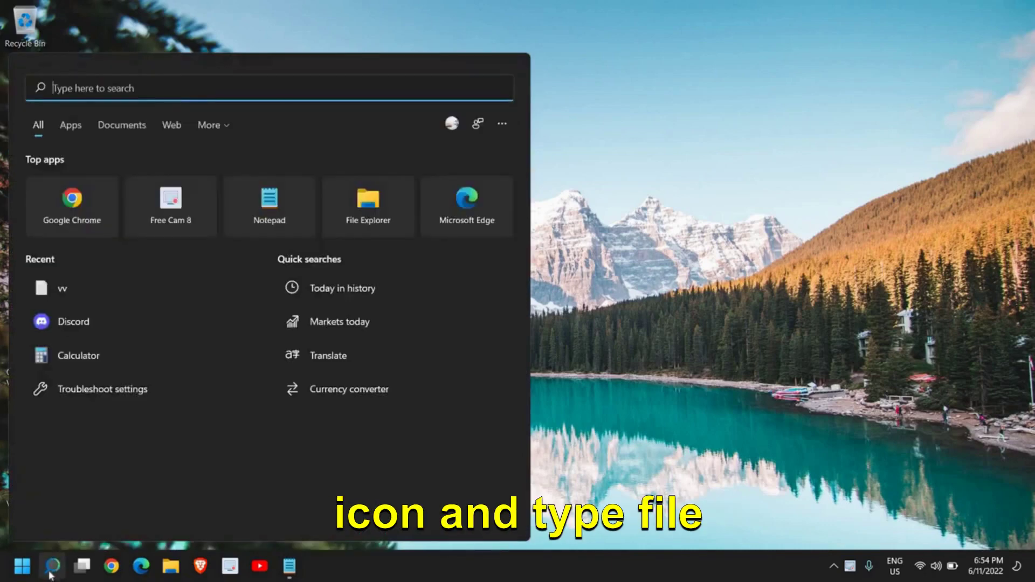
pyautogui.write('file')
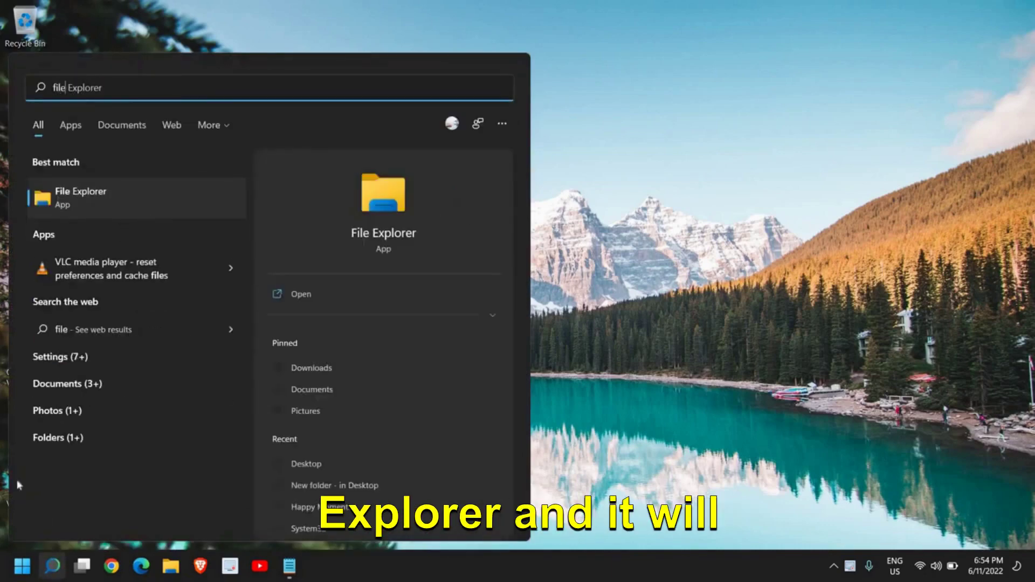
pyautogui.click(95, 203)
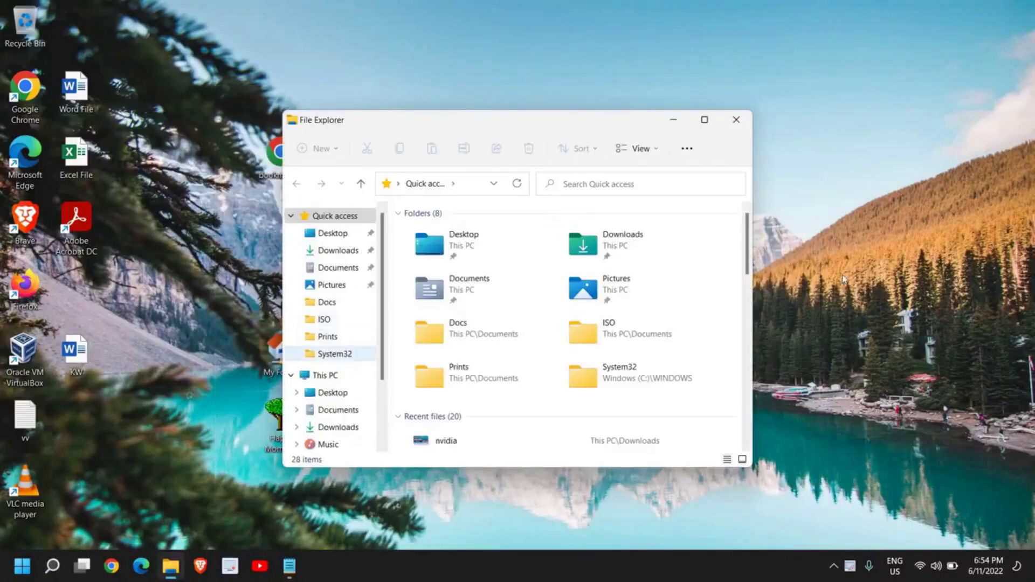
# Maximize File Explorer and browse to C:\Windows, scrolling down to SoftwareDistribution.
pyautogui.click(704, 119)
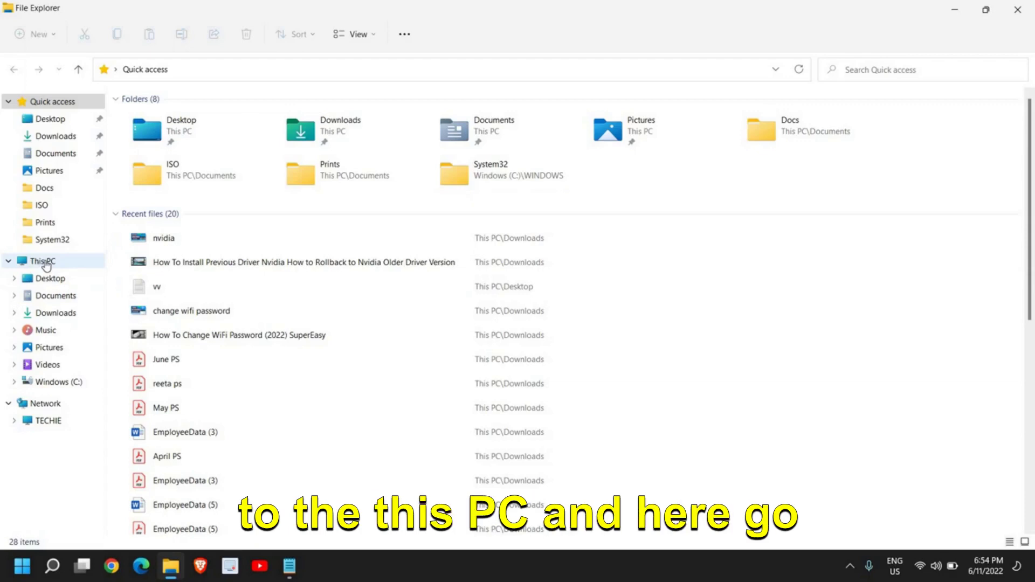
pyautogui.click(48, 263)
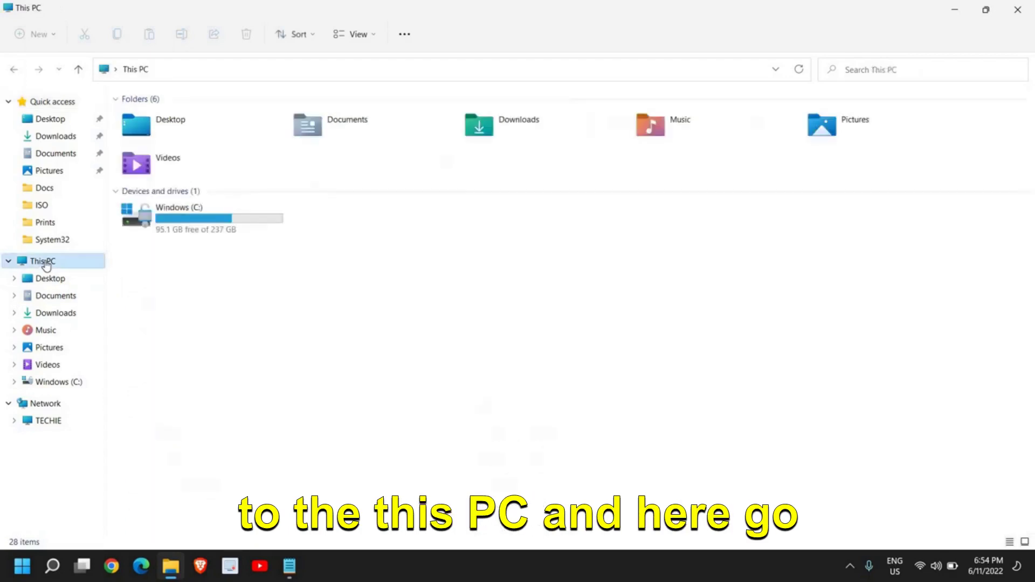
pyautogui.doubleClick(209, 220)
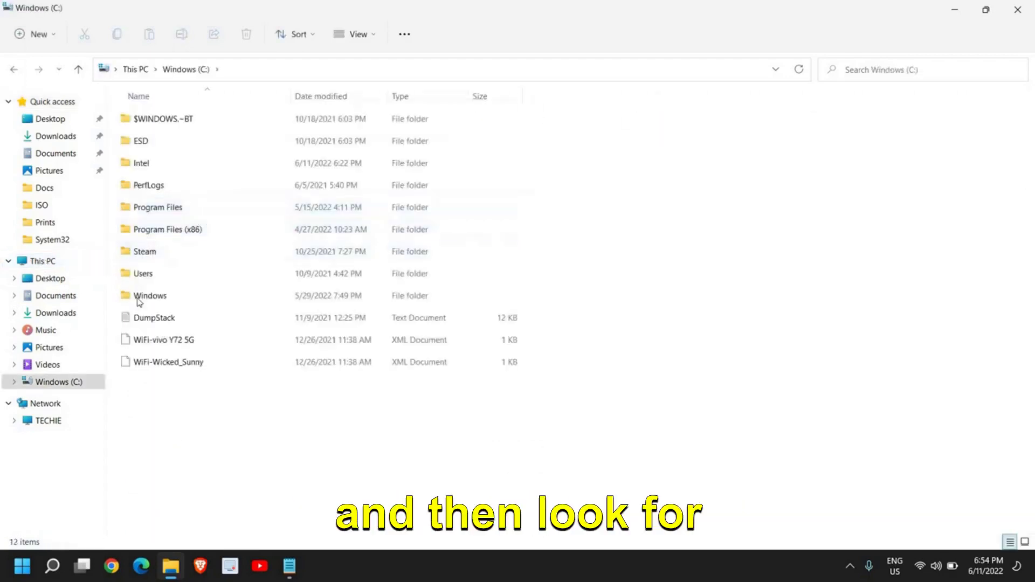
pyautogui.doubleClick(161, 298)
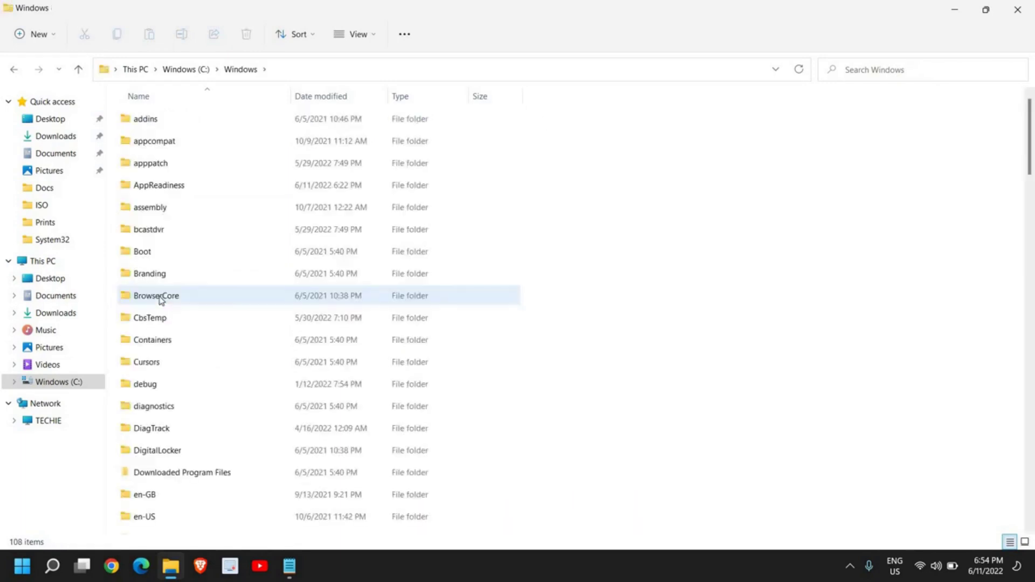
pyautogui.scroll(-17, 162, 299)
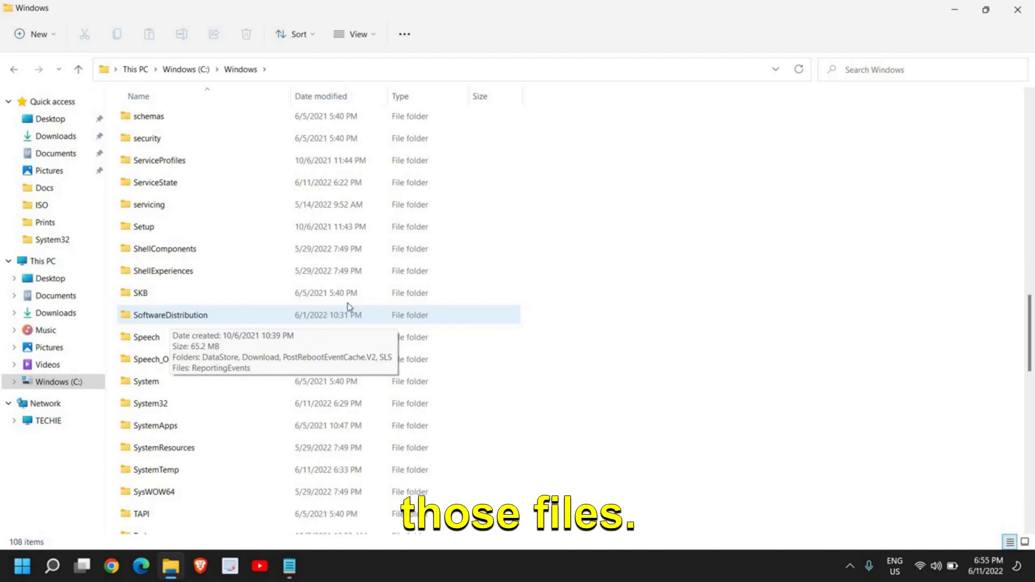
# Open SoftwareDistribution, select all five items inside, then go back to C:\Windows.
pyautogui.click(166, 317)
pyautogui.doubleClick(166, 317)
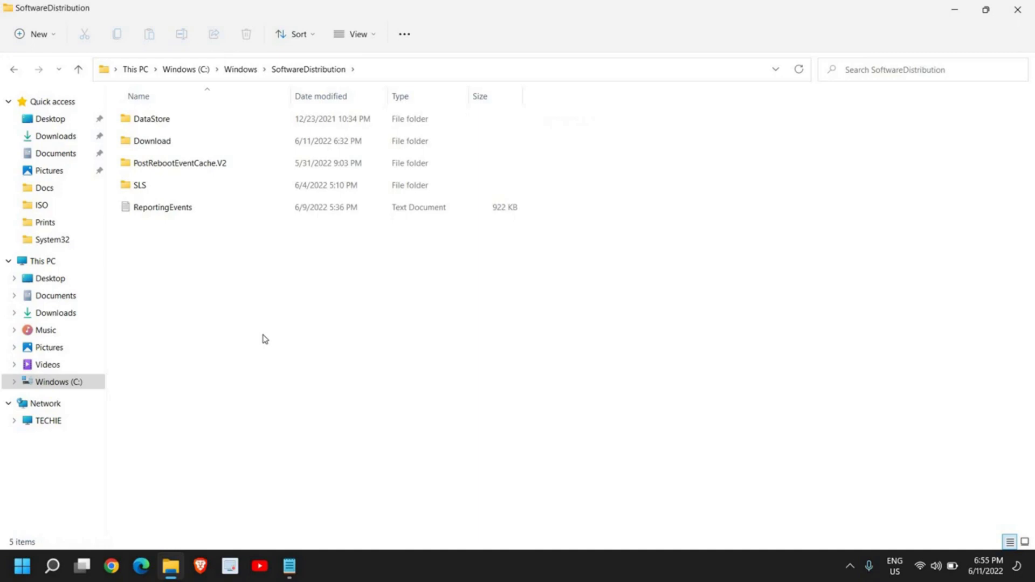
pyautogui.hotkey('ctrl', 'a')
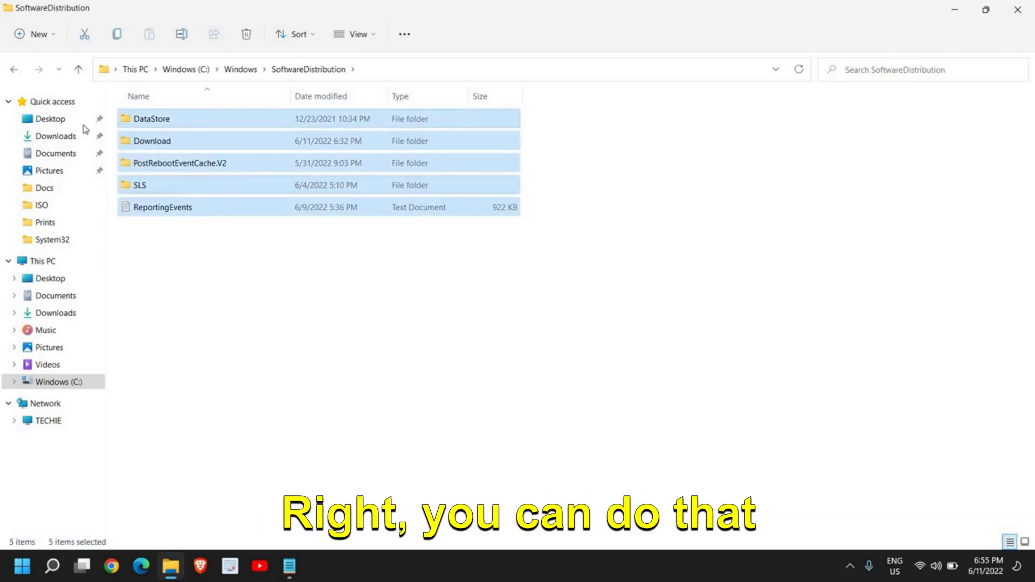
pyautogui.click(14, 70)
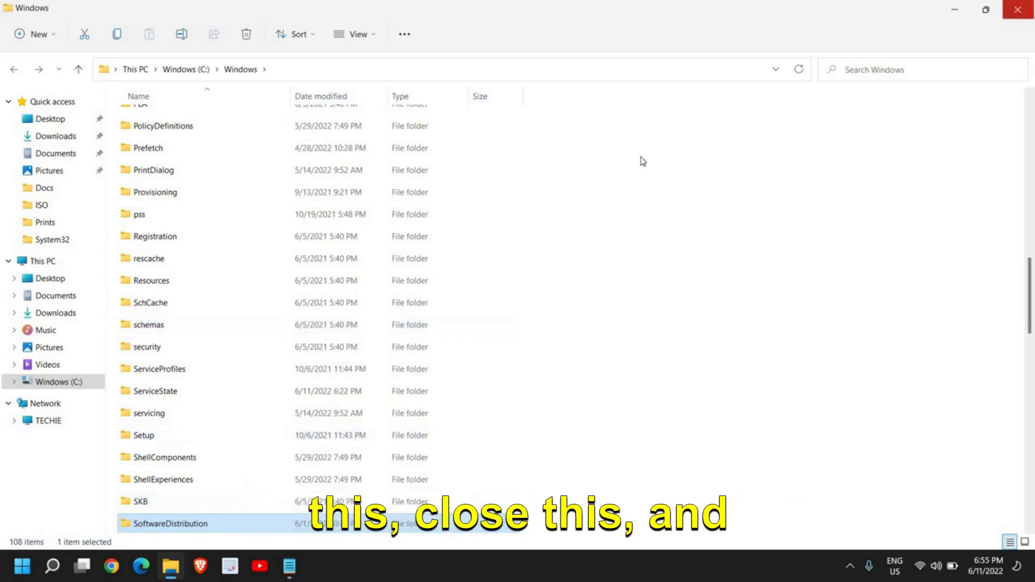
# Close File Explorer and search Windows for 'storage'.
pyautogui.click(1017, 9)
pyautogui.click(52, 567)
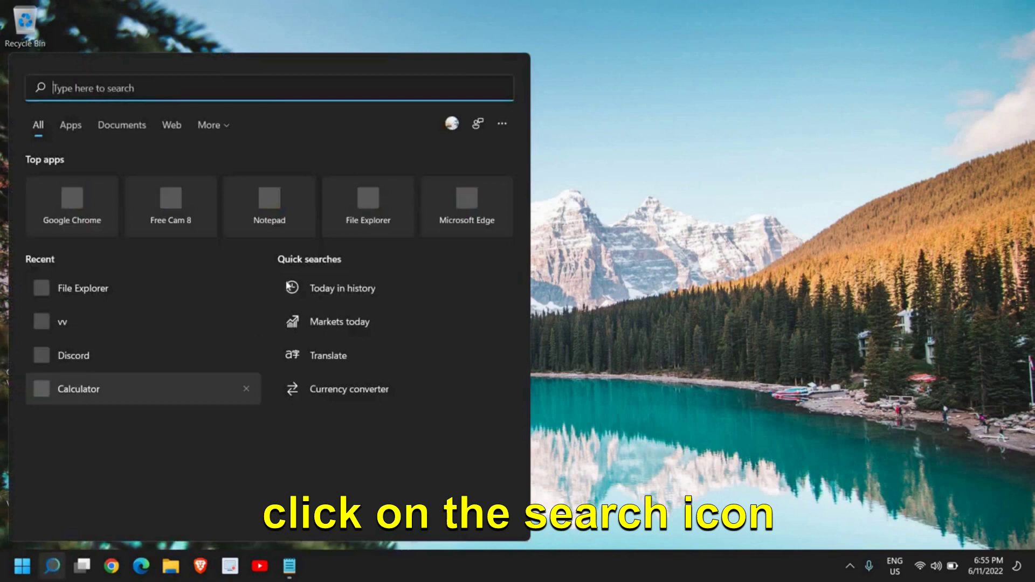
pyautogui.write('storage')
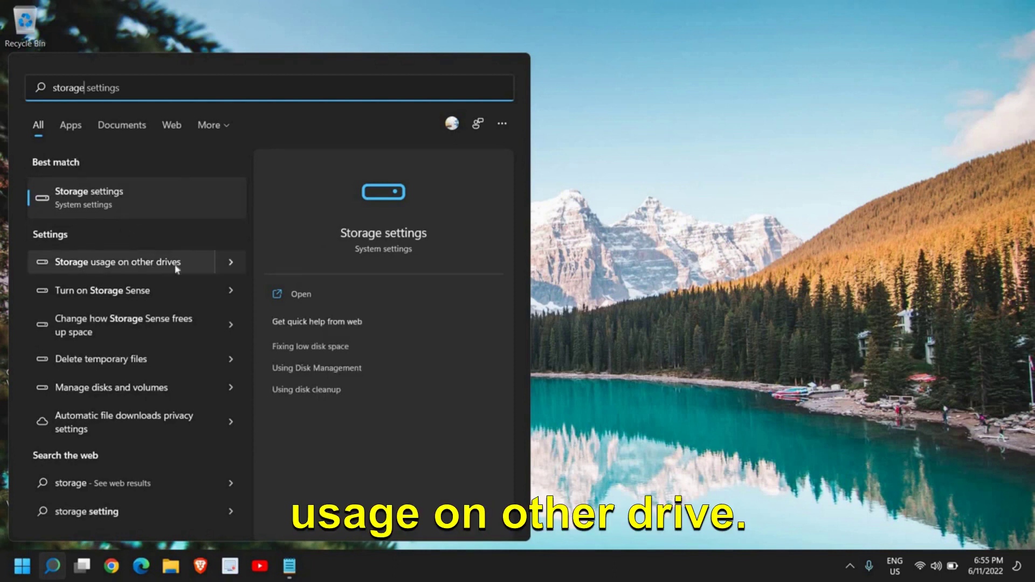
# Open Storage settings and scroll the Windows (C:) 237 GB storage overview.
pyautogui.click(113, 206)
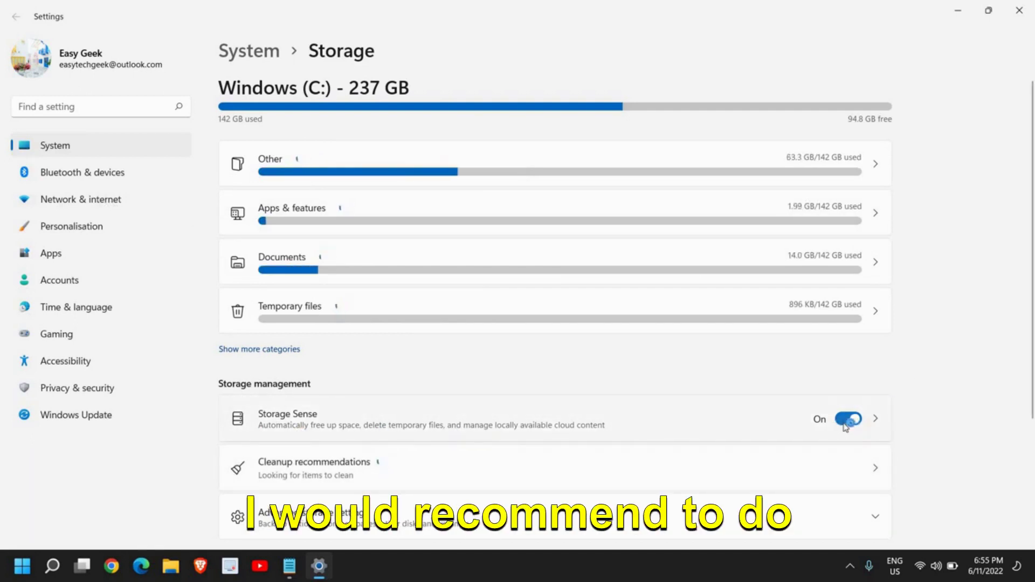
pyautogui.scroll(-3, 393, 429)
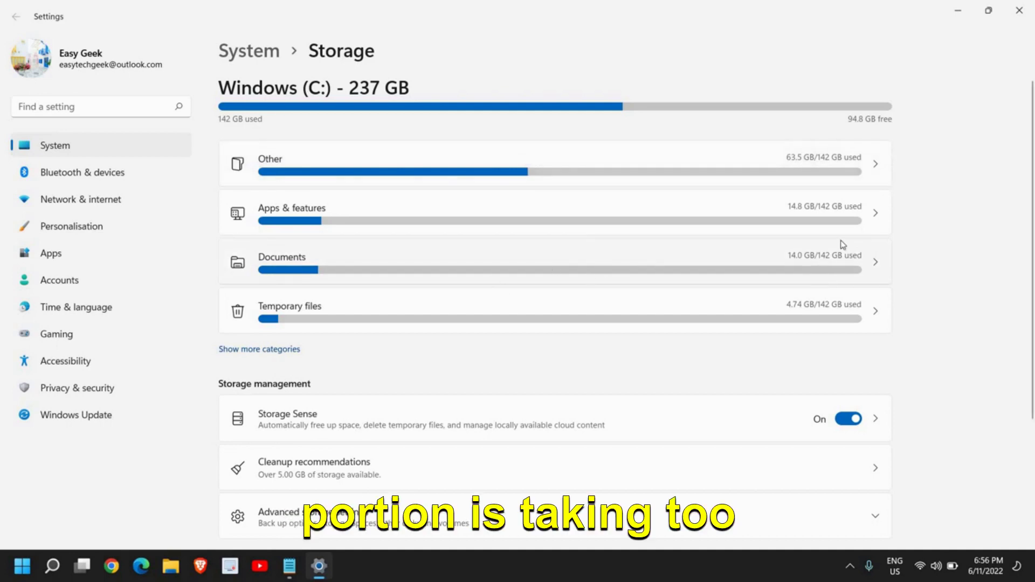
# View the files in the 14.0 GB Documents category, then close them and return to Storage.
pyautogui.click(866, 263)
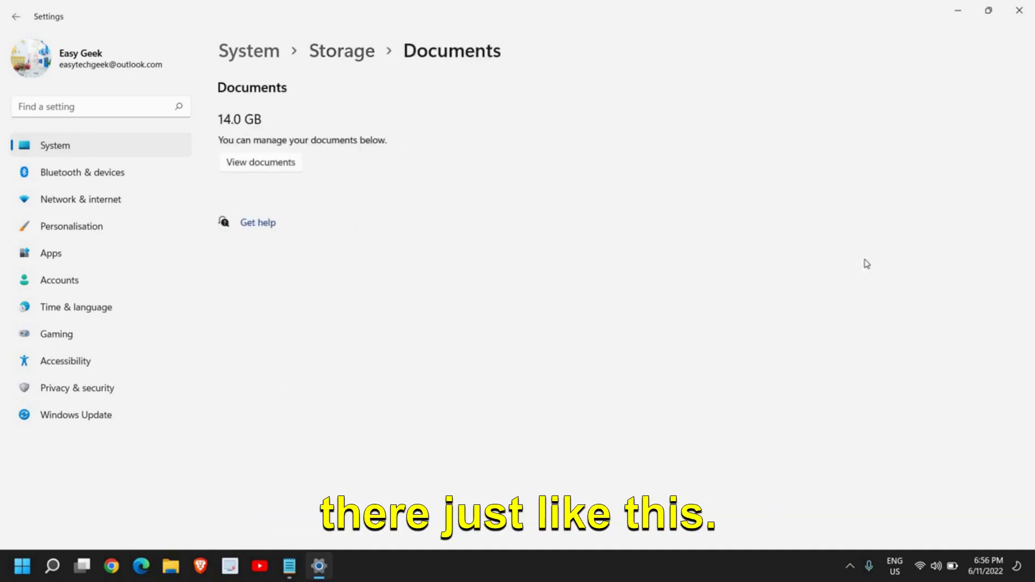
pyautogui.click(259, 163)
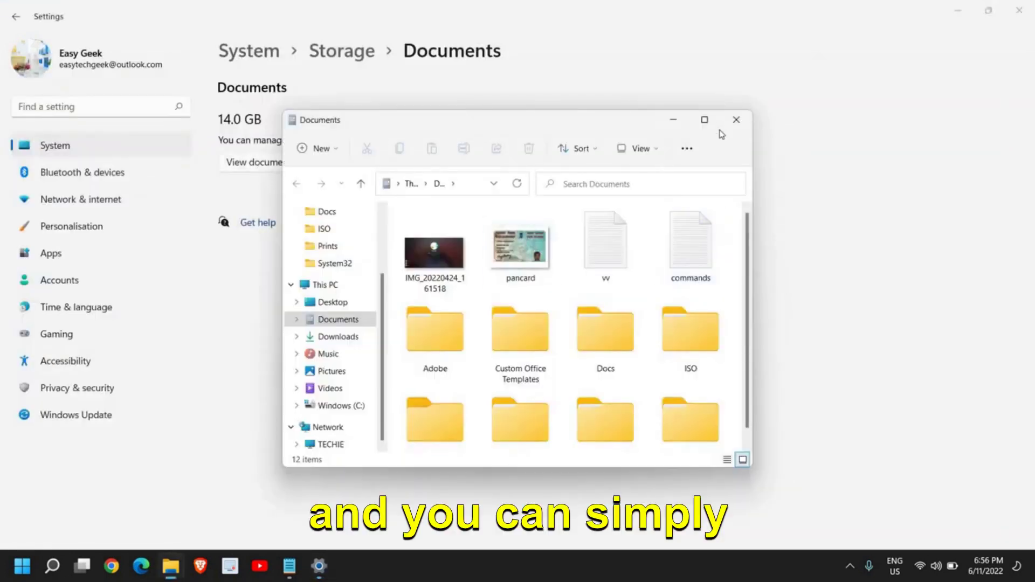
pyautogui.click(598, 417)
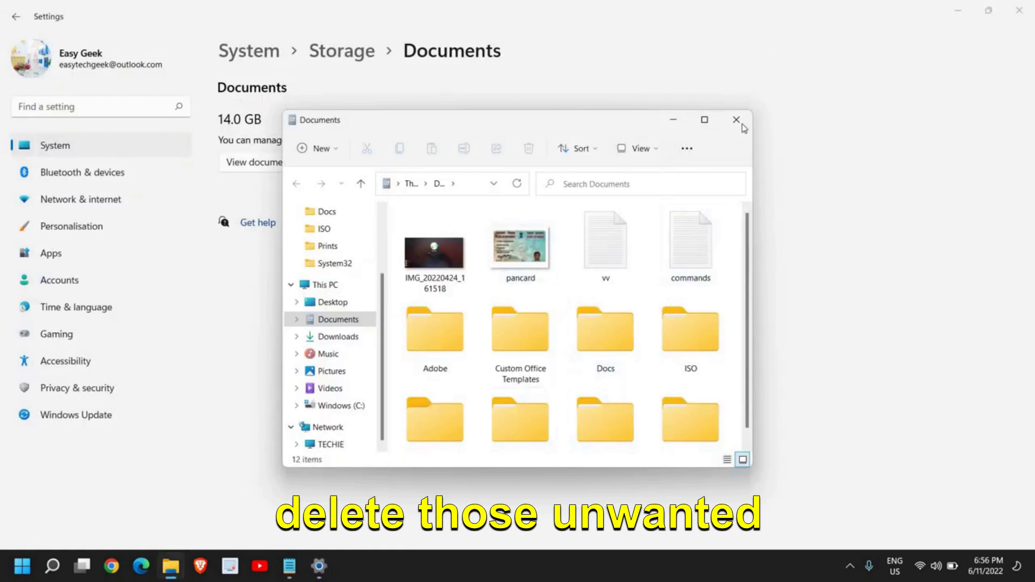
pyautogui.click(735, 119)
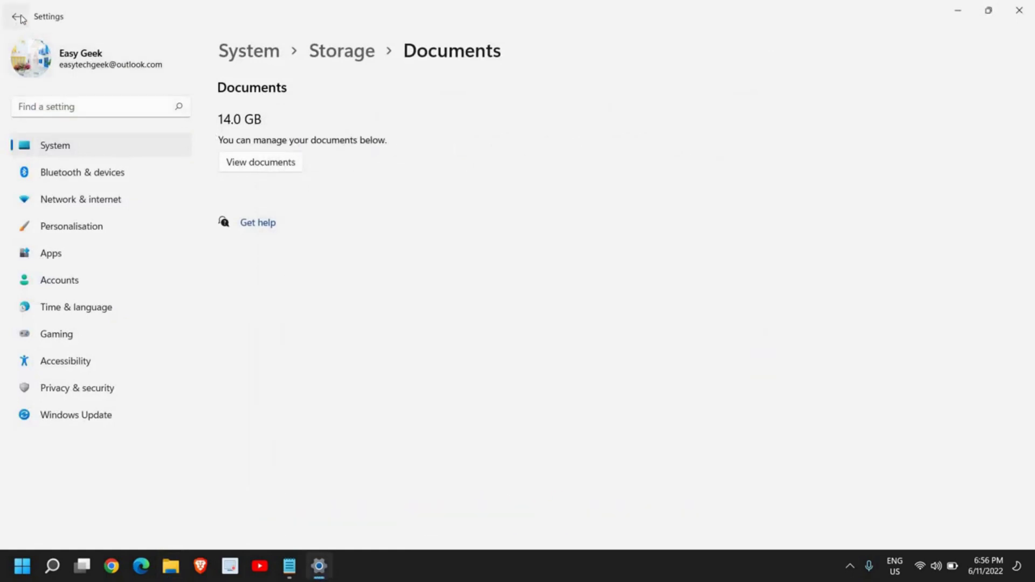
pyautogui.click(17, 17)
# Clean up 4.65 GB of Downloads and temporary Windows installation files via Cleanup recommendations.
pyautogui.scroll(-1, 434, 393)
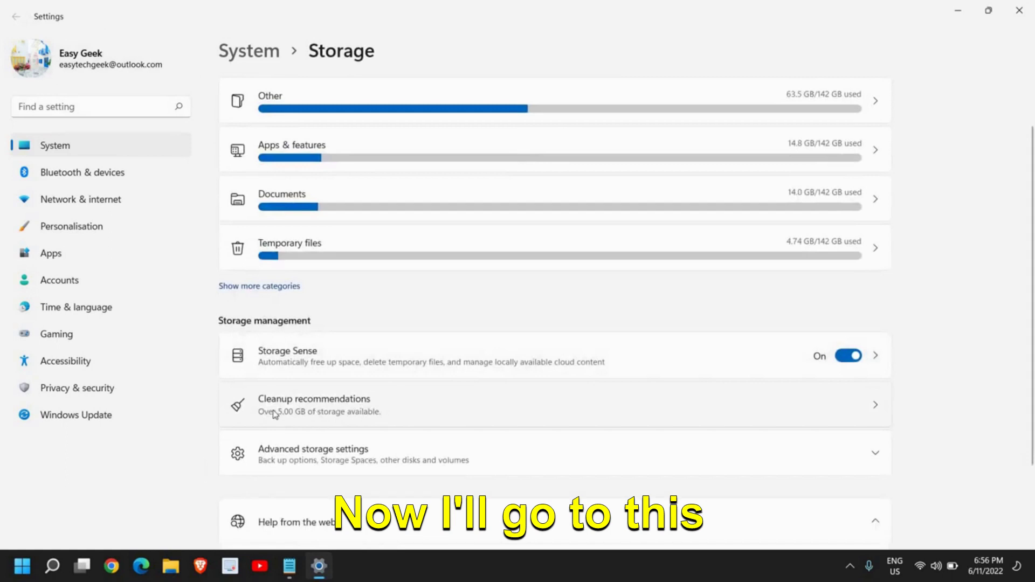
pyautogui.click(463, 403)
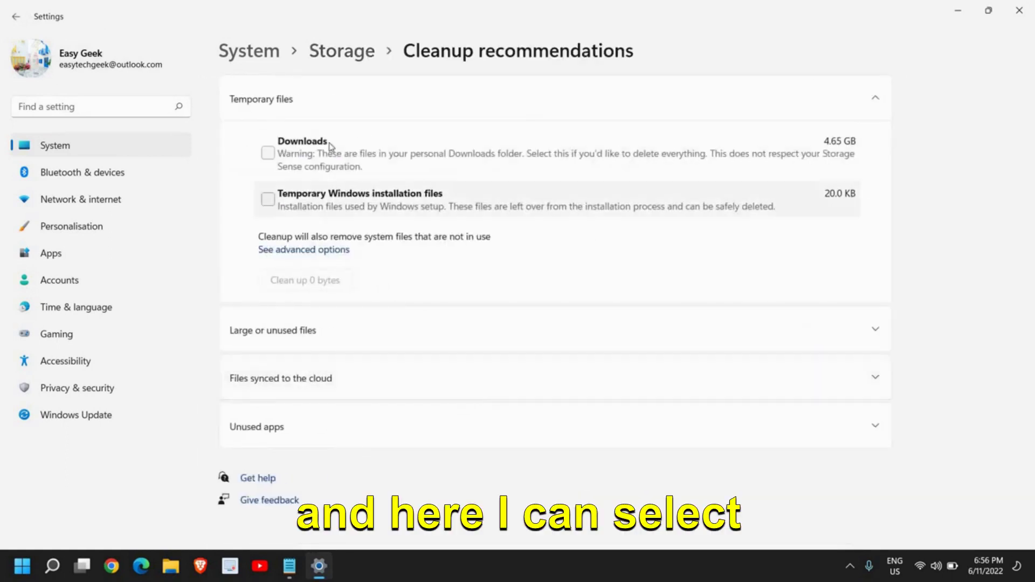
pyautogui.click(269, 157)
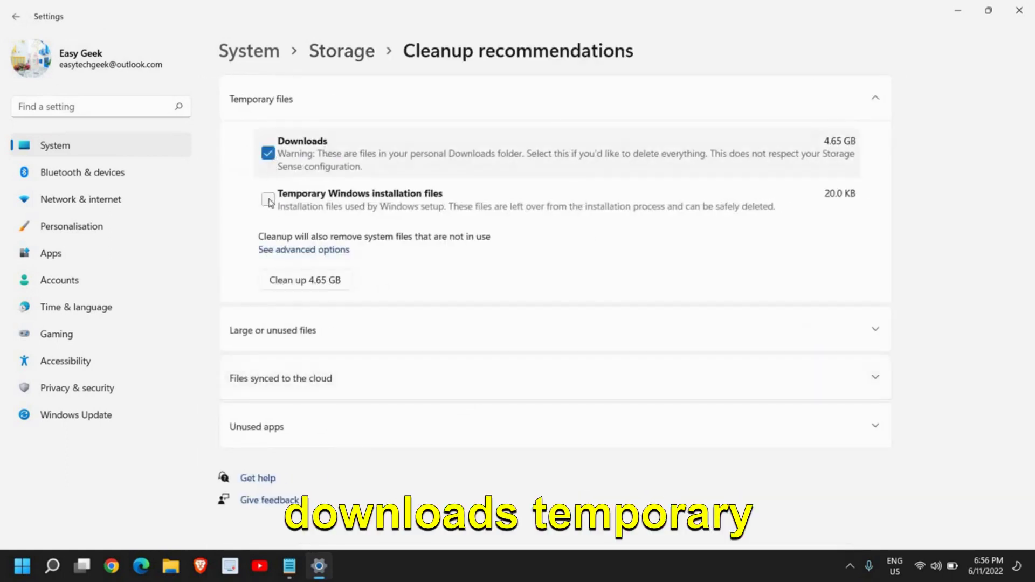
pyautogui.click(269, 202)
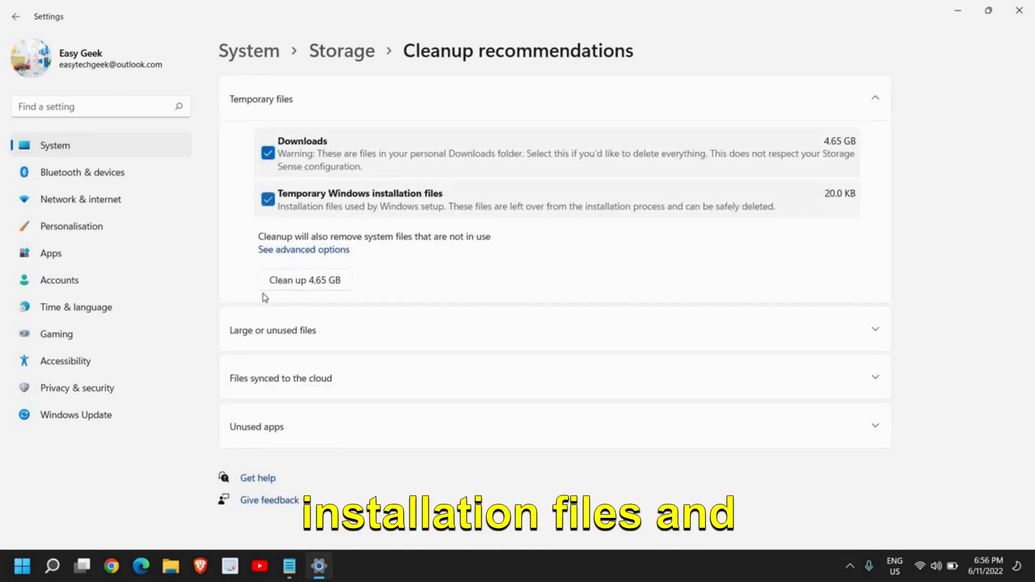
pyautogui.click(322, 286)
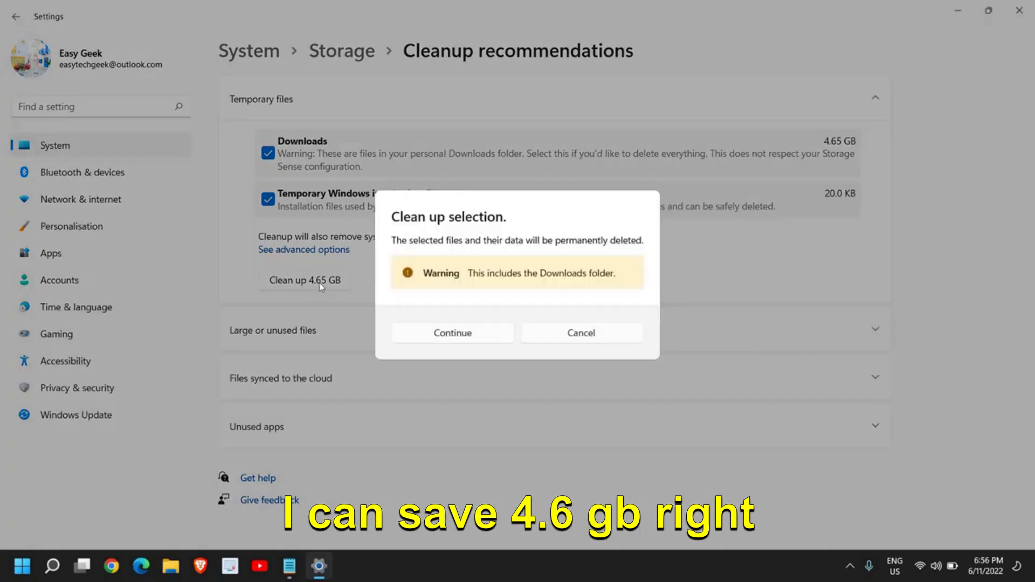
pyautogui.click(447, 341)
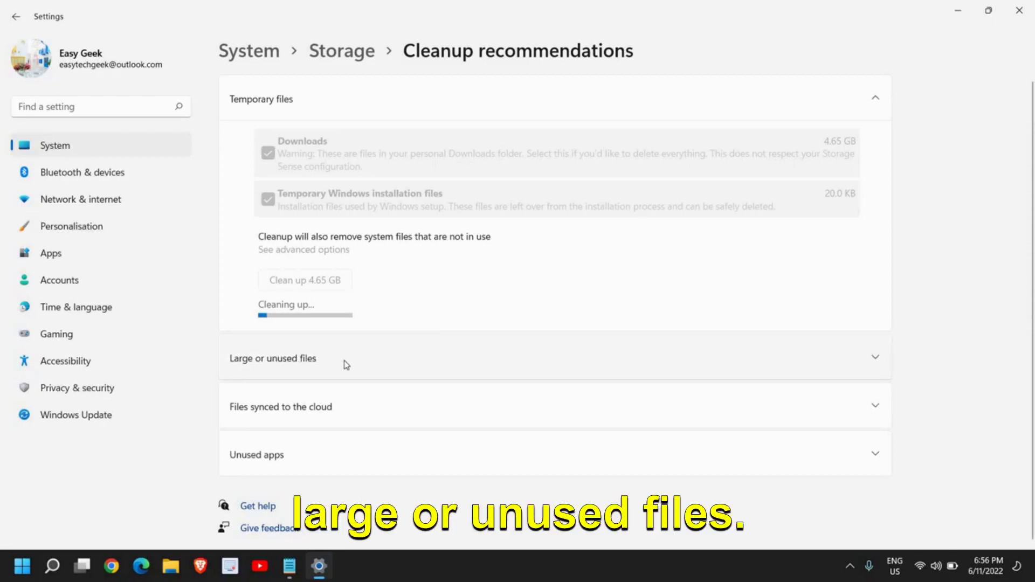
# Expand Large or unused files and scroll through the older and recent file lists.
pyautogui.click(366, 362)
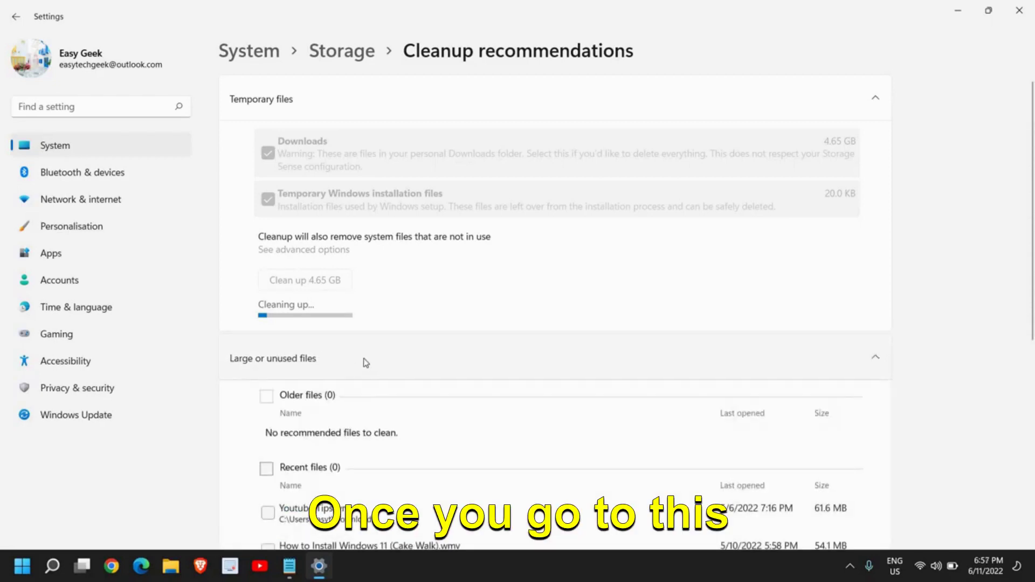
pyautogui.scroll(-2, 561, 320)
pyautogui.scroll(-2, 563, 316)
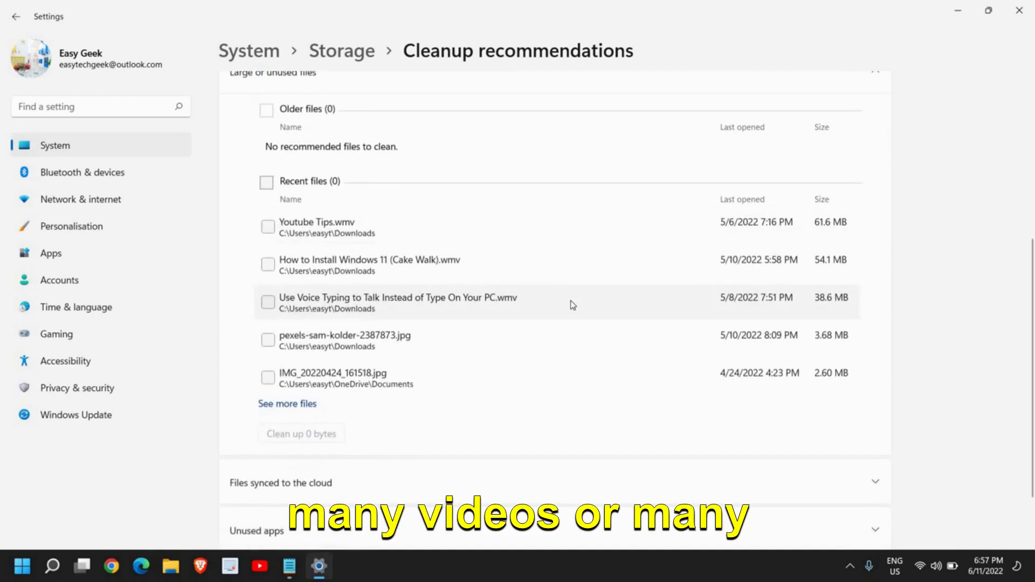
pyautogui.scroll(4, 570, 302)
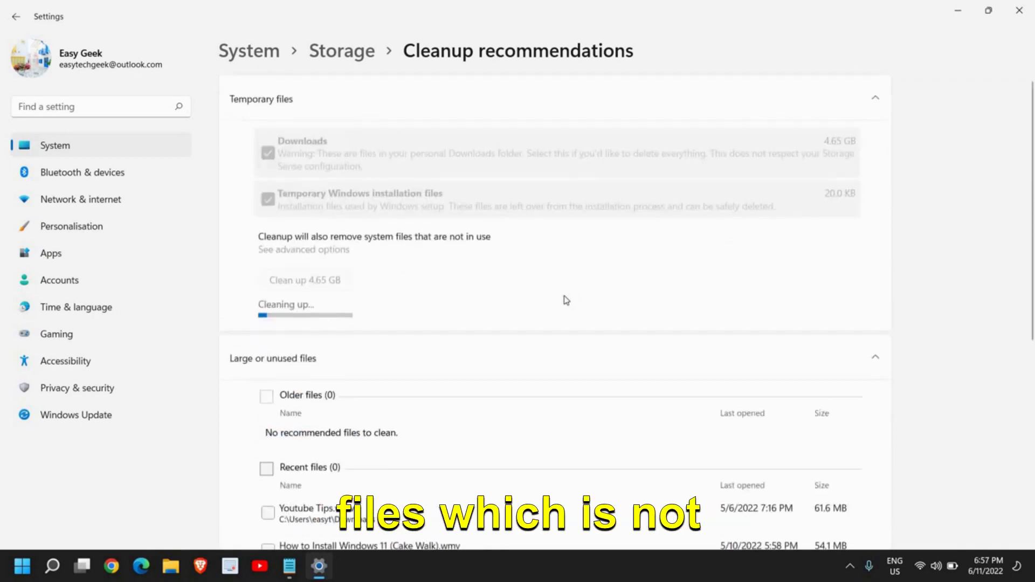
pyautogui.scroll(-2, 566, 300)
pyautogui.scroll(-2, 567, 300)
pyautogui.scroll(3, 547, 314)
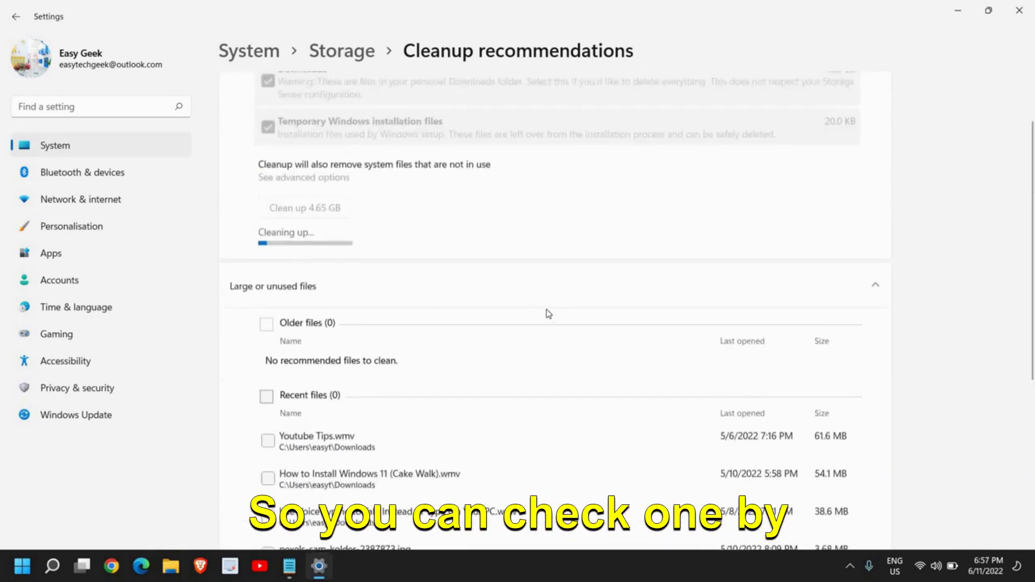
pyautogui.scroll(1, 479, 303)
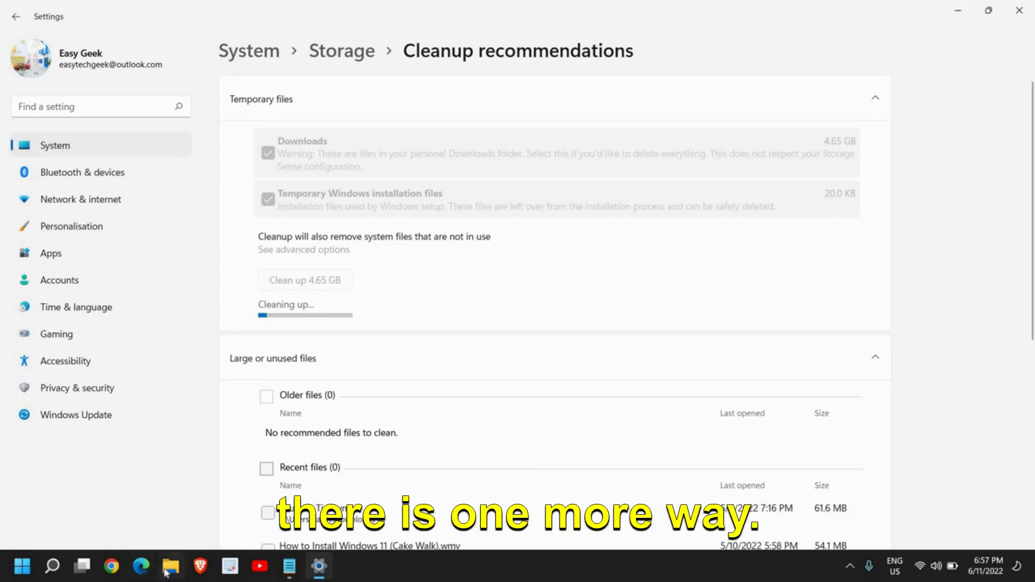
# Reopen File Explorer maximized, check Downloads, Documents and Pictures, then return to This PC.
pyautogui.click(169, 567)
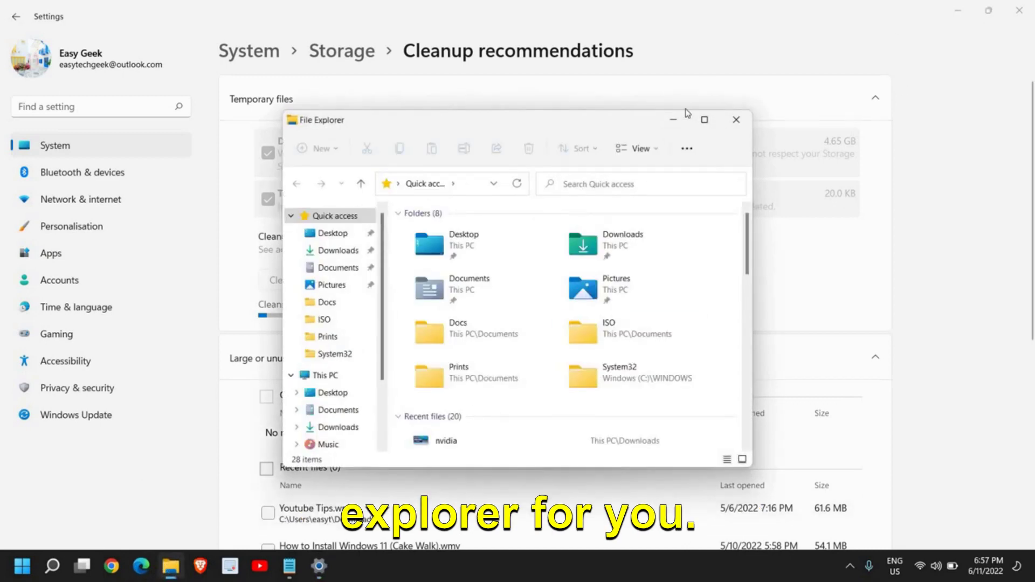
pyautogui.click(704, 119)
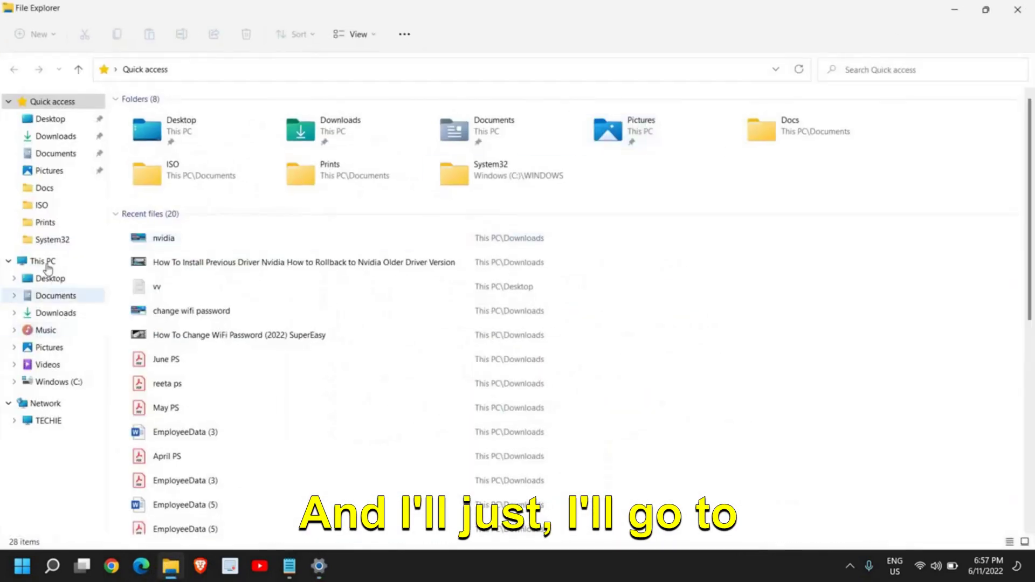
pyautogui.click(45, 262)
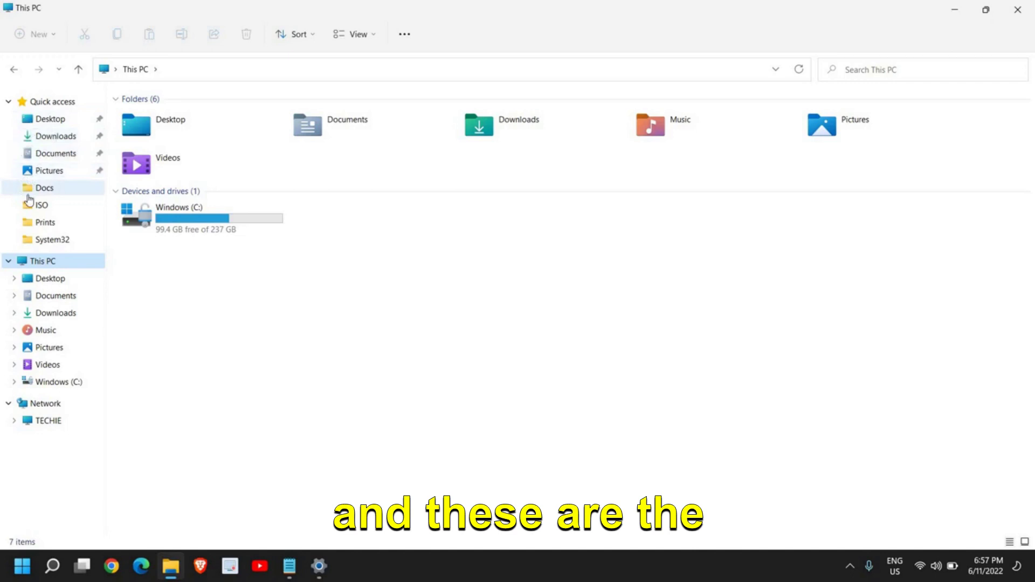
pyautogui.click(50, 142)
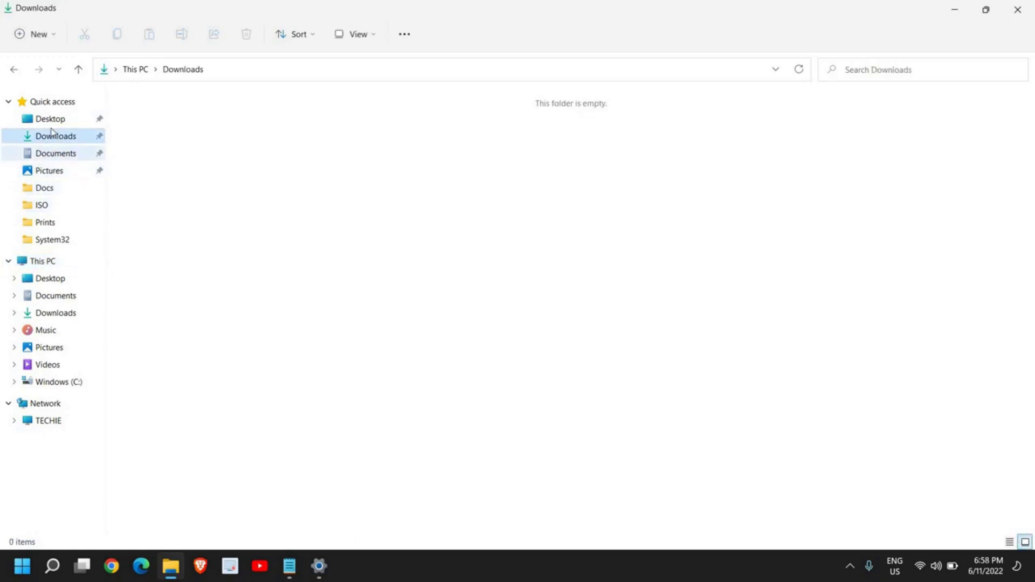
pyautogui.click(50, 156)
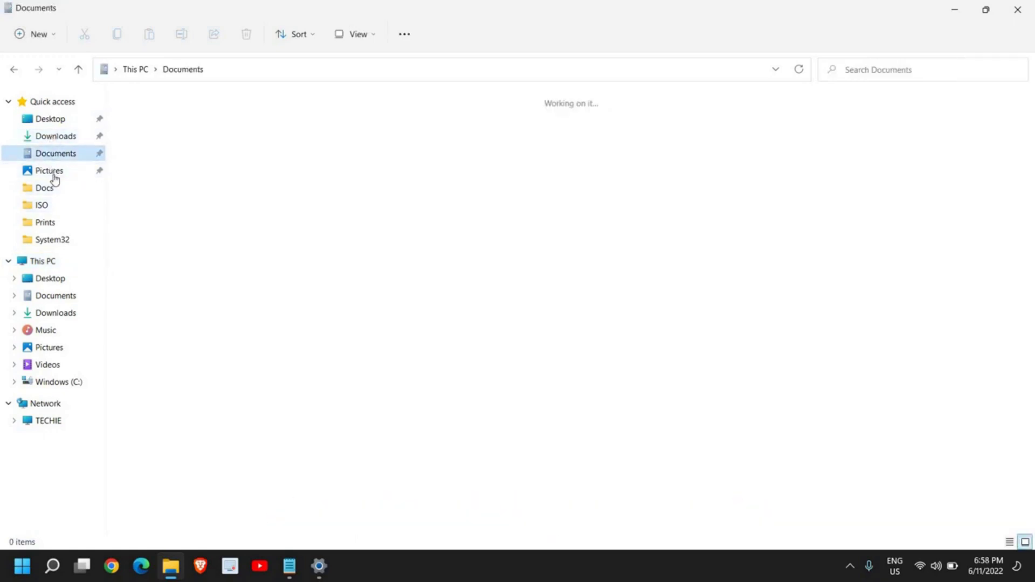
pyautogui.click(54, 171)
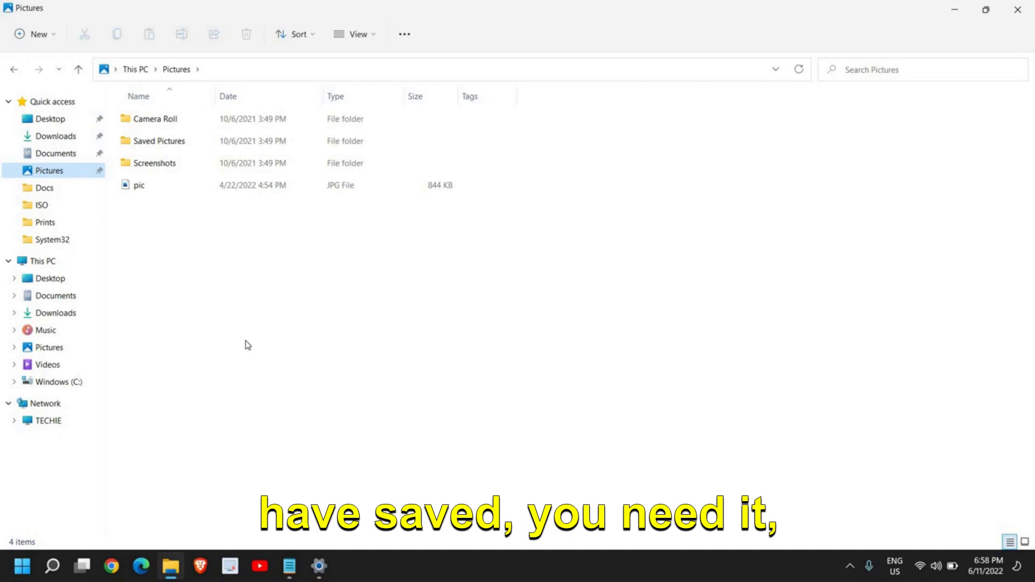
pyautogui.hotkey('alt', 'Up')
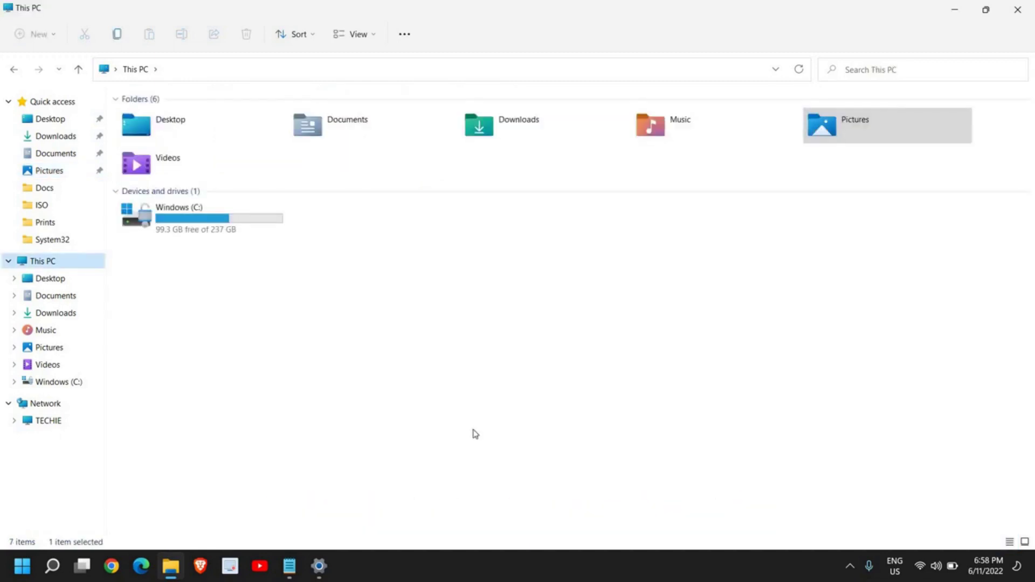
# Run APPWIZ.CPL from the Run box to open Programs and Features.
pyautogui.press('super+r')
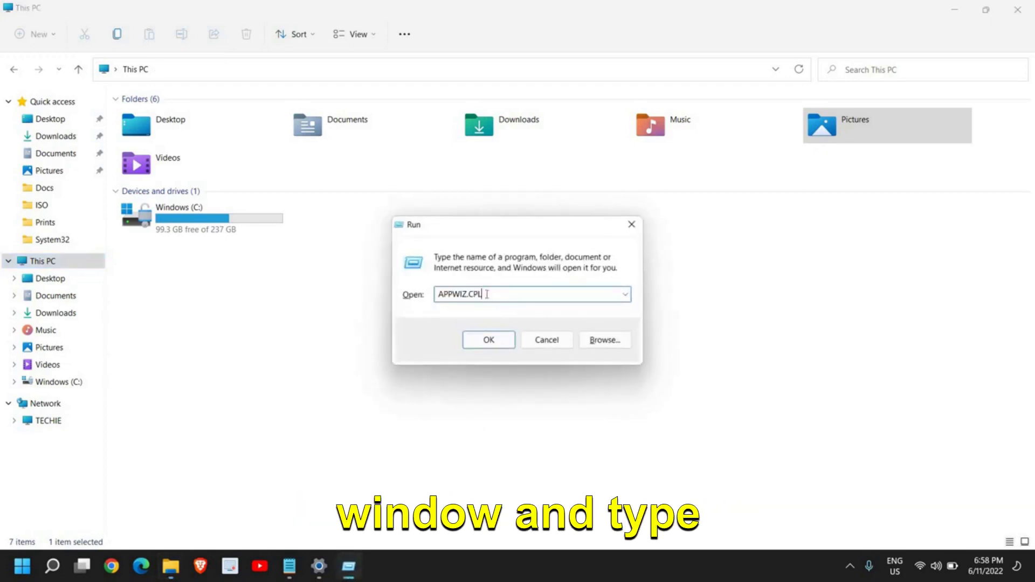
pyautogui.click(486, 341)
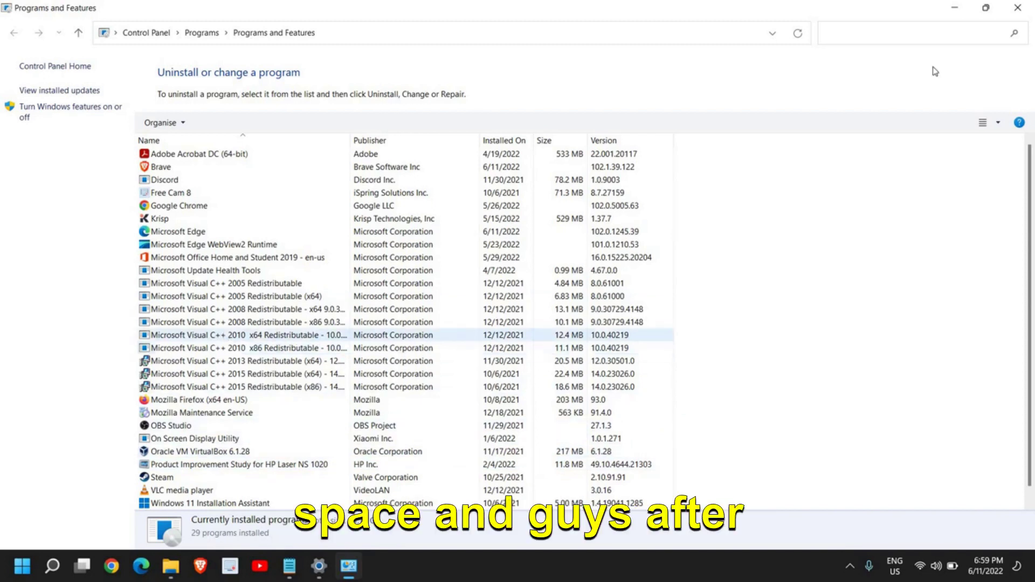
# Close the Programs and Features, File Explorer and Settings windows to reveal the desktop.
pyautogui.click(1019, 8)
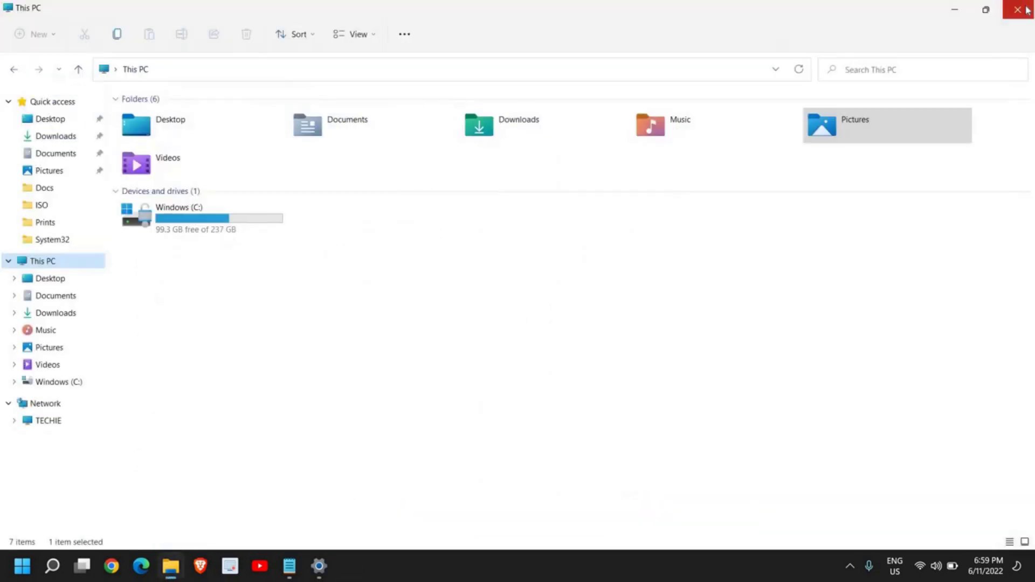
pyautogui.click(1027, 9)
pyautogui.click(1026, 10)
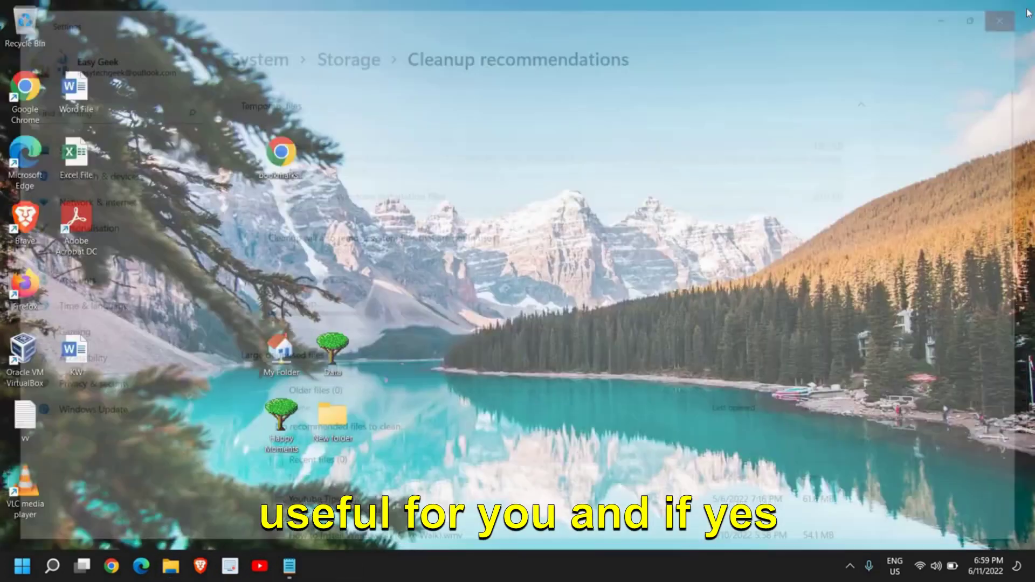